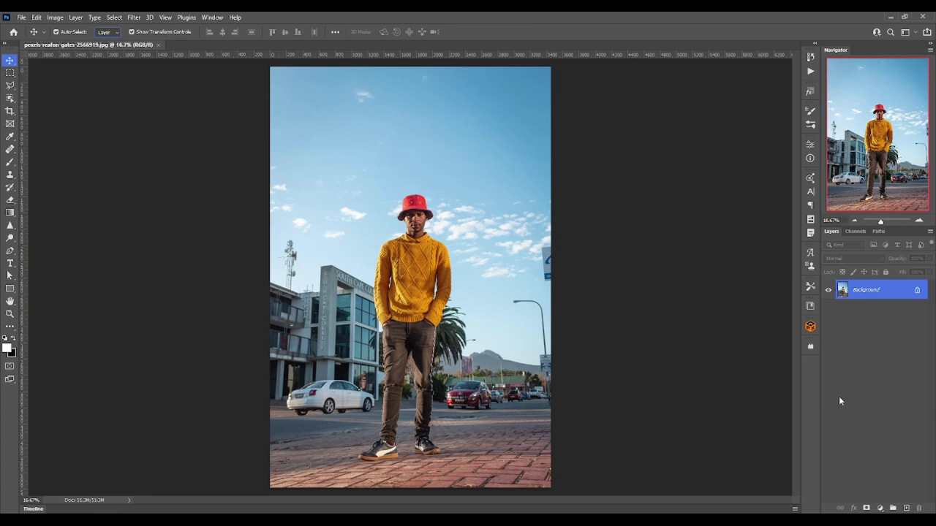
Unlock the Background photo, convert it to a Smart Object and rename it Before.
click(916, 290)
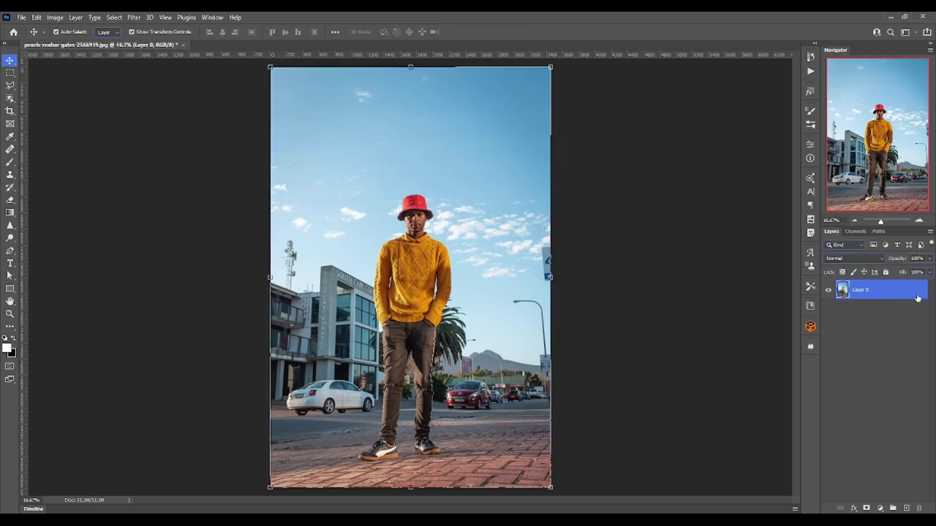
right_click(871, 295)
click(804, 236)
double_click(861, 290)
text(Before)
key(Return)
Duplicate the Before layer and name the copy 'after'.
key(ctrl+j)
double_click(860, 291)
text(after)
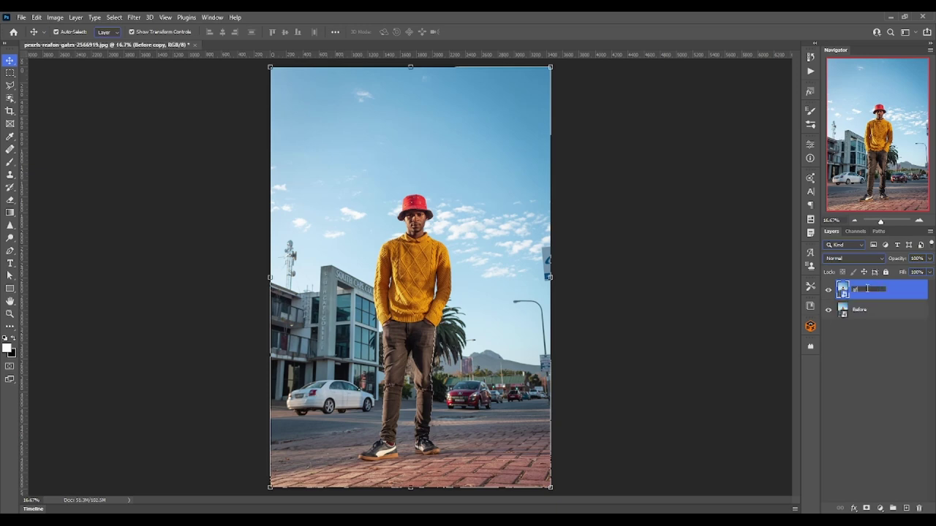
key(Return)
Warm and brighten the after layer with Camera Raw Basic sliders, and raise curve Highlights and Lights to +4.
click(138, 17)
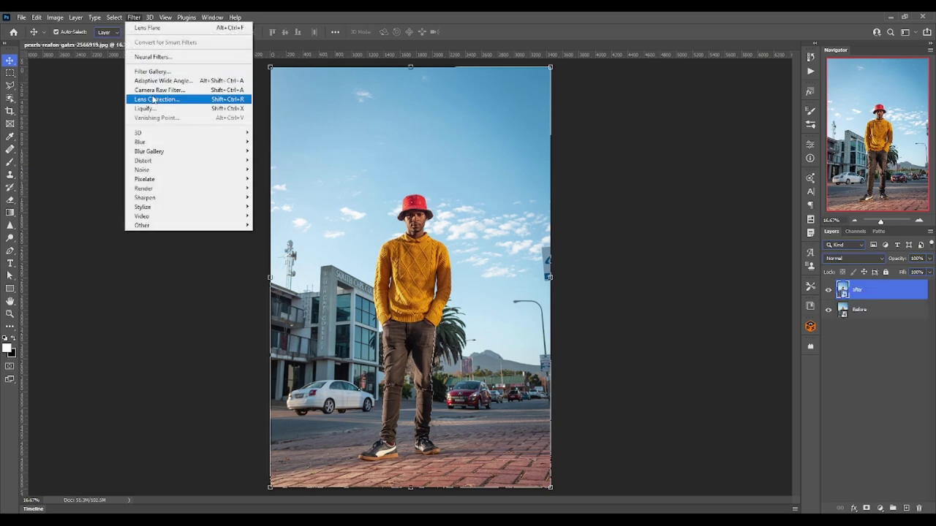
click(160, 92)
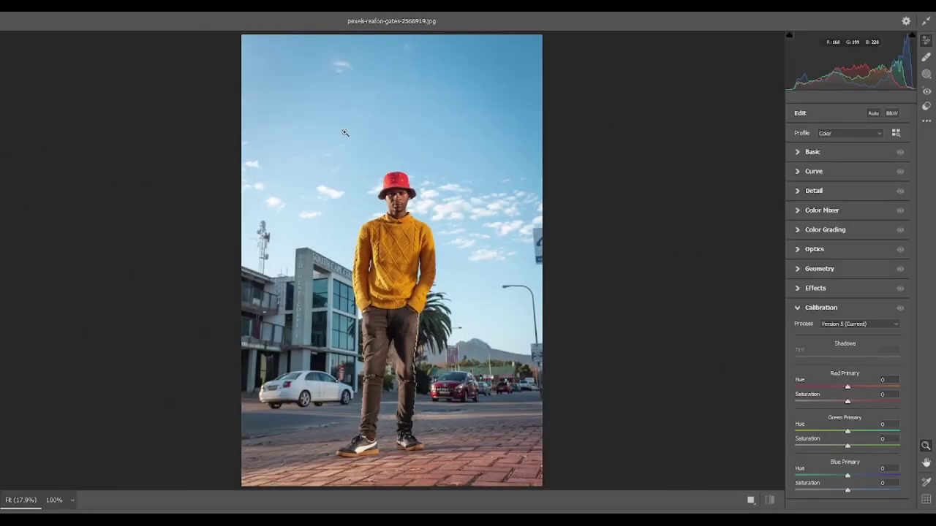
mouse_move(848, 190)
mouse_down()
mouse_move(856, 191)
mouse_move(851, 229)
mouse_move(830, 244)
mouse_move(853, 230)
mouse_move(833, 258)
mouse_up()
mouse_move(847, 273)
mouse_down()
mouse_move(863, 287)
mouse_move(843, 301)
mouse_up()
mouse_move(672, 229)
mouse_down()
mouse_move(688, 249)
mouse_move(678, 251)
mouse_up()
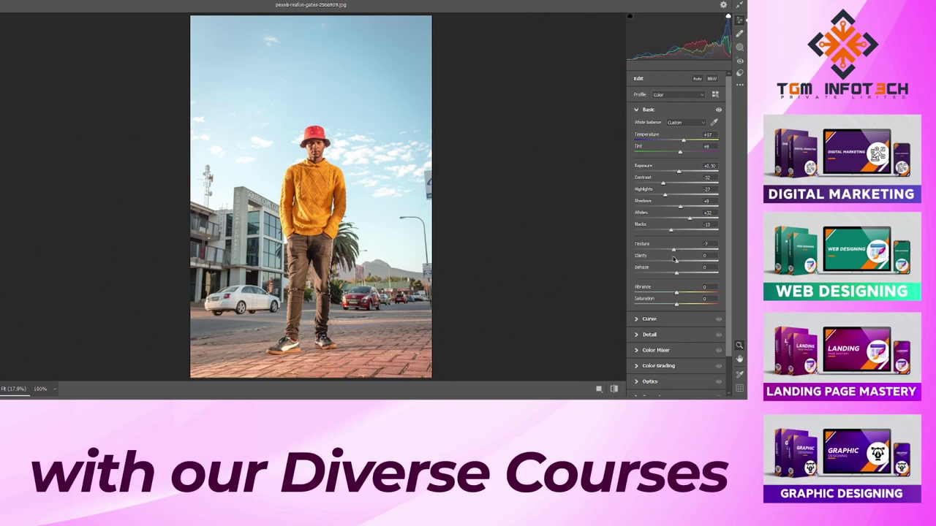
drag(676, 263, 680, 294)
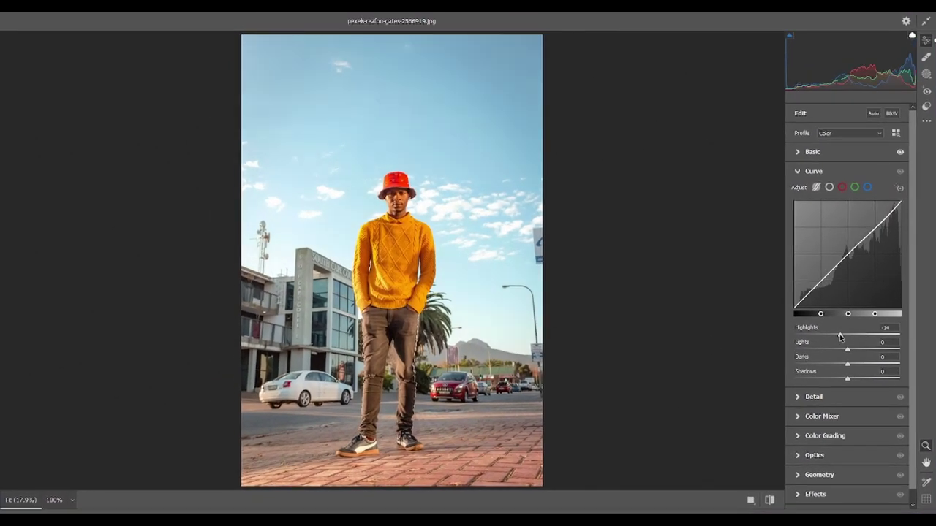
mouse_move(840, 337)
mouse_down()
mouse_move(849, 335)
mouse_move(859, 364)
mouse_up()
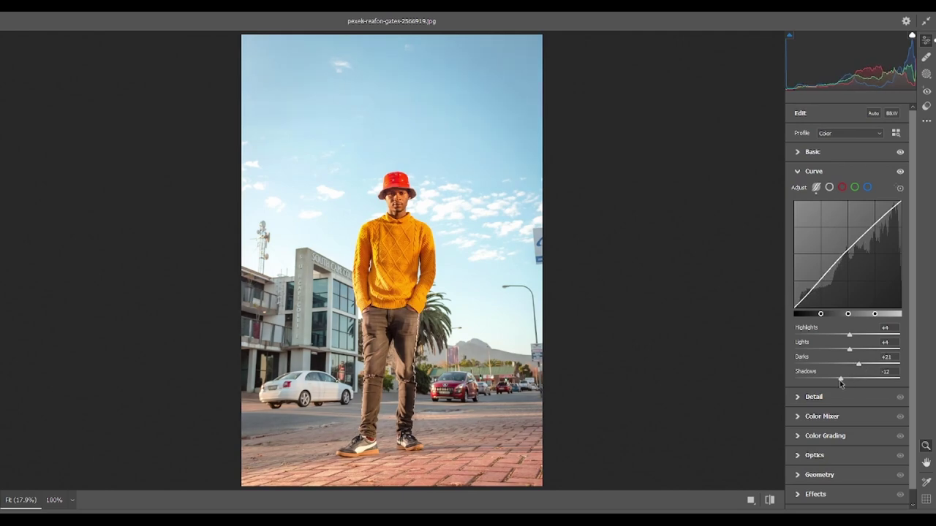
Set Detail Noise Reduction to 71, checking the zoomed-in face.
click(804, 397)
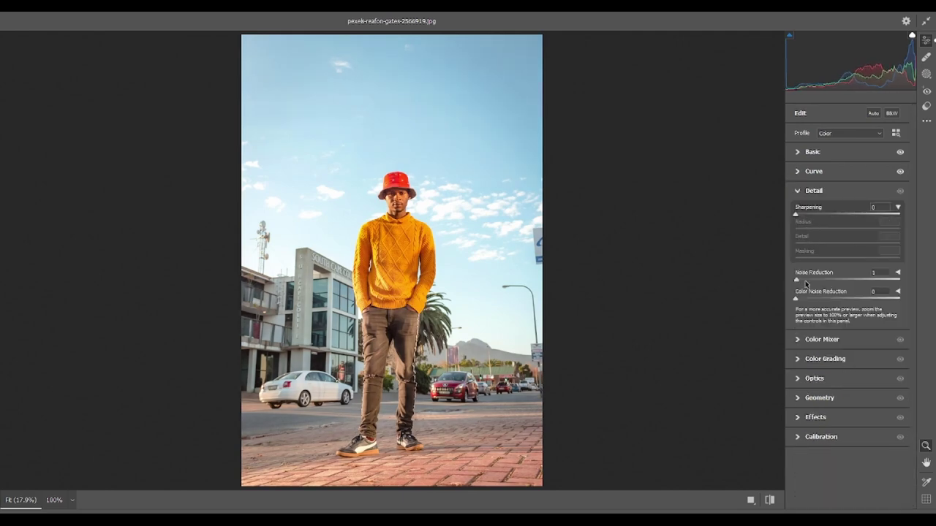
drag(795, 279, 857, 280)
key(ctrl+plus)
click(409, 111)
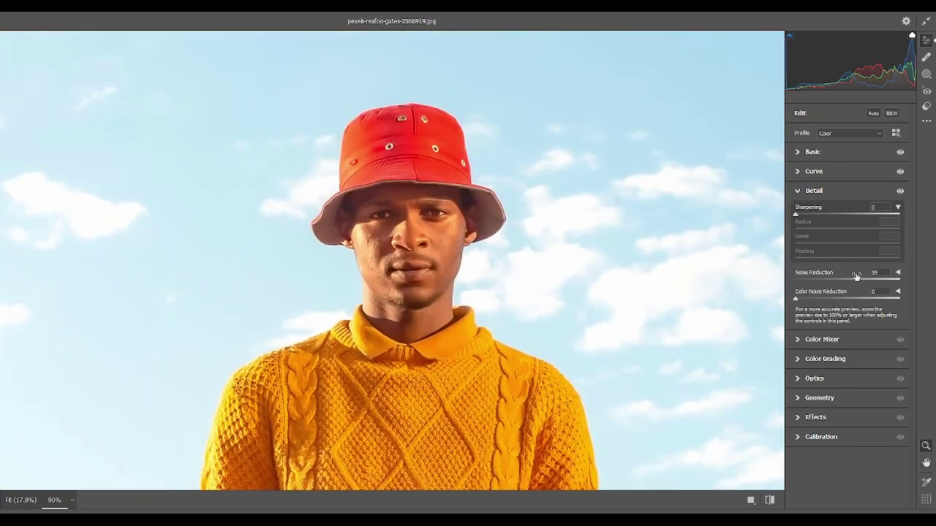
double_click(857, 279)
drag(888, 281, 869, 281)
Lower Sharpening to 11 and return to the full-photo view.
click(839, 212)
drag(828, 213, 802, 213)
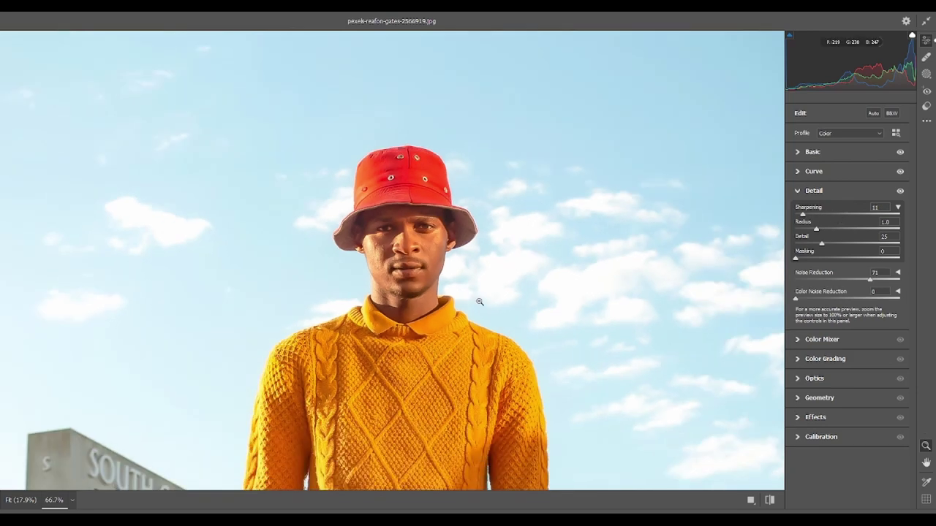
click(477, 303)
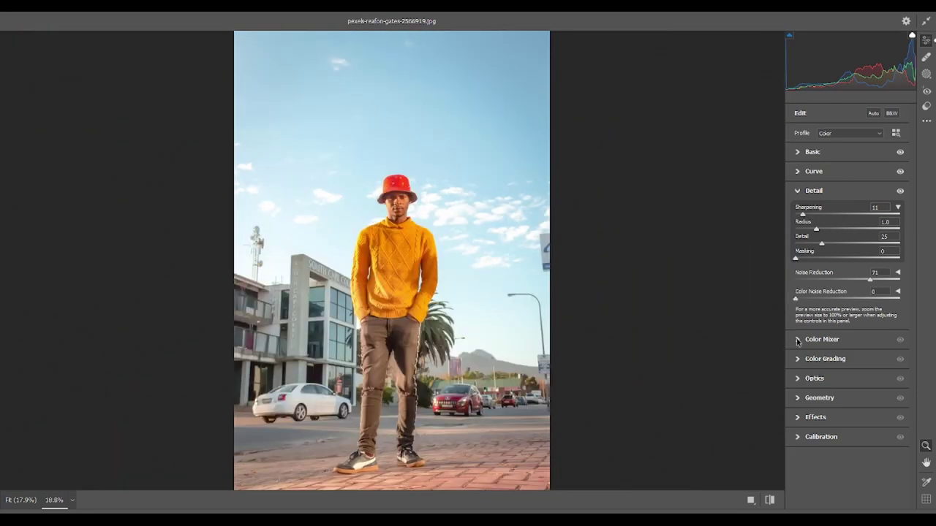
click(797, 340)
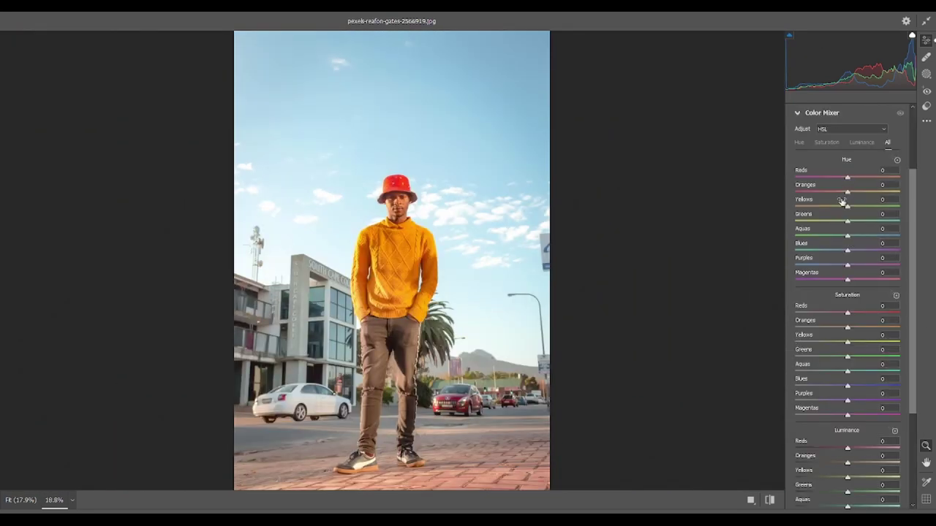
Nudge each Color Mixer hue and raise saturation from +19 Yellows to +37 Greens and Blues.
drag(847, 178, 846, 178)
mouse_move(853, 190)
mouse_down()
mouse_move(851, 207)
mouse_move(841, 207)
mouse_move(853, 221)
mouse_move(852, 251)
mouse_move(831, 265)
mouse_move(854, 279)
mouse_up()
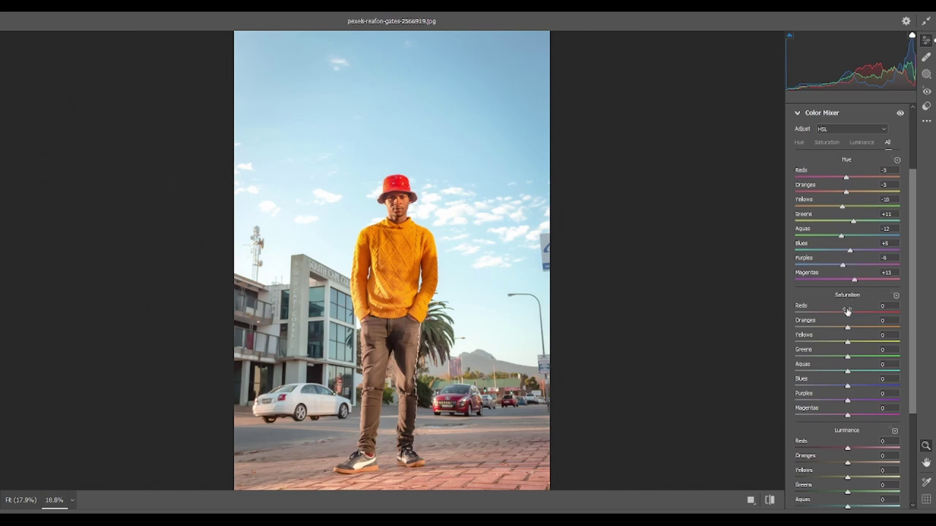
mouse_move(847, 313)
mouse_down()
mouse_move(862, 313)
mouse_move(850, 342)
mouse_move(867, 356)
mouse_move(863, 416)
mouse_up()
scroll(842, 343, down, 5)
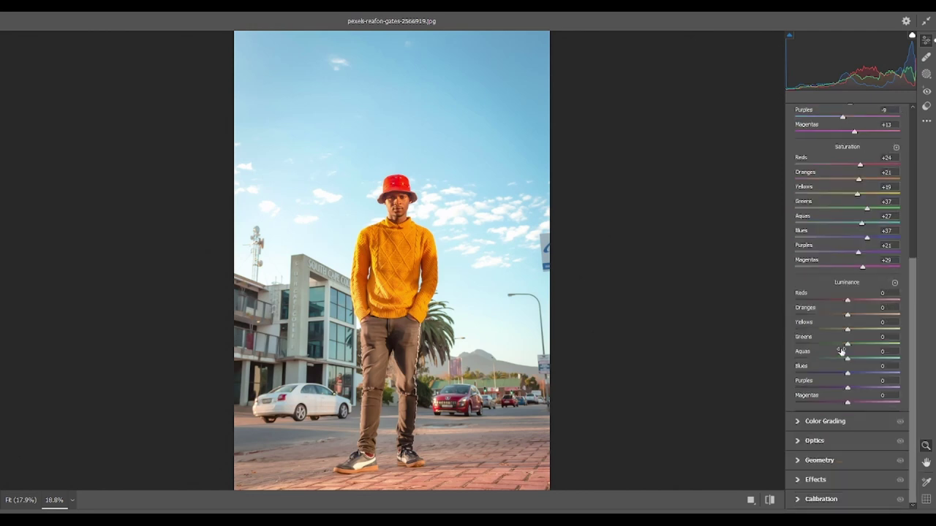
In Color Grading, warm the midtones toward yellow and tint the shadows blue.
click(798, 424)
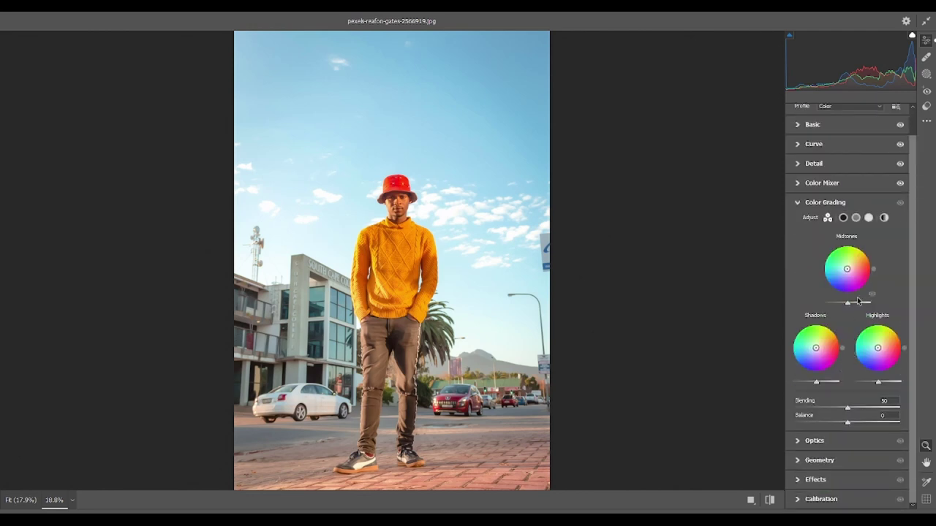
drag(847, 302, 854, 302)
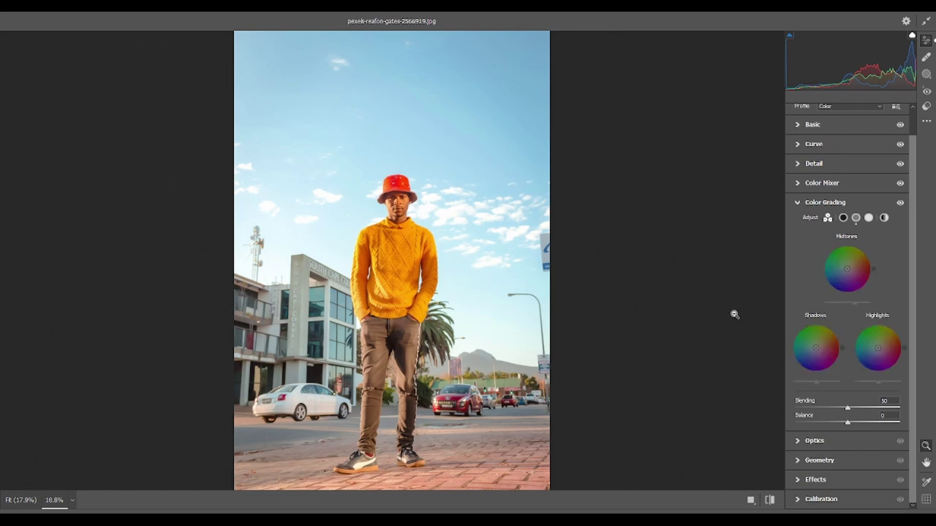
drag(847, 268, 849, 267)
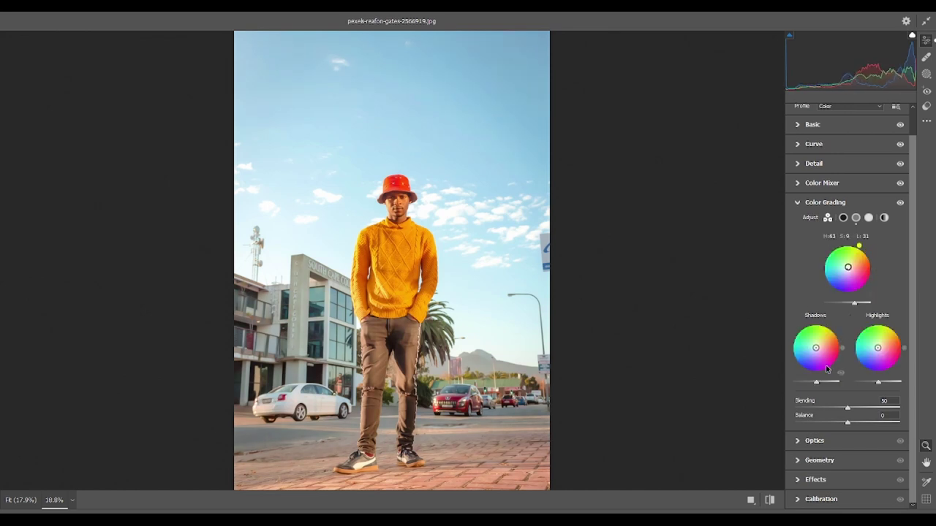
mouse_move(816, 382)
mouse_down()
mouse_move(830, 382)
mouse_move(807, 382)
mouse_up()
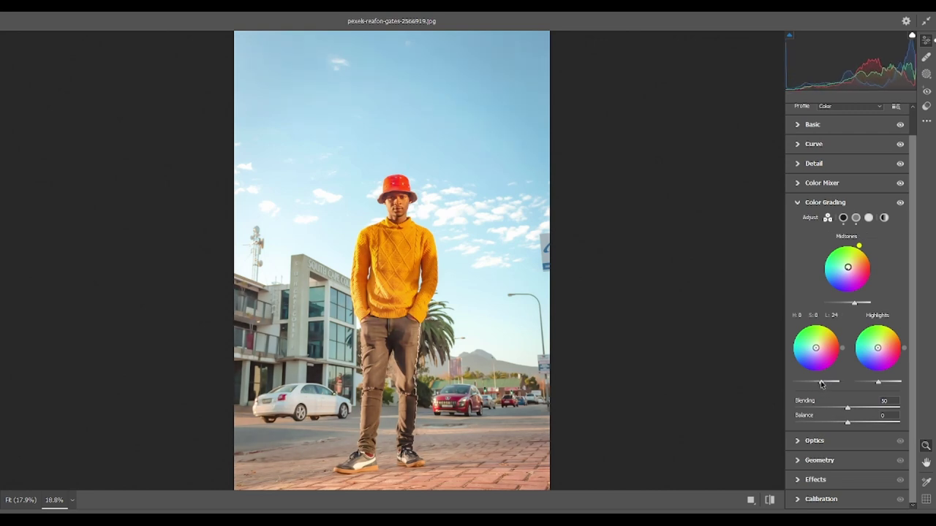
click(809, 352)
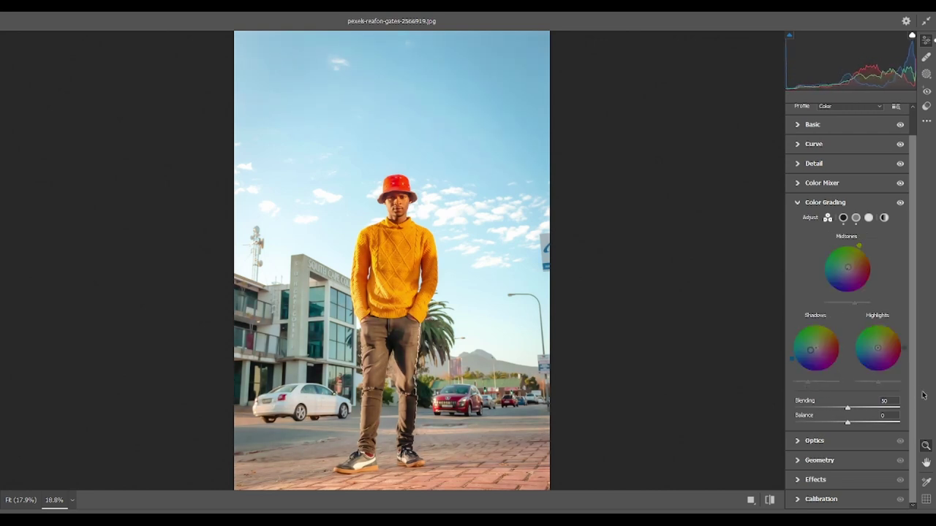
Tint the highlights yellow (H 60), with Blending 73 and Balance -21.
drag(878, 382, 886, 382)
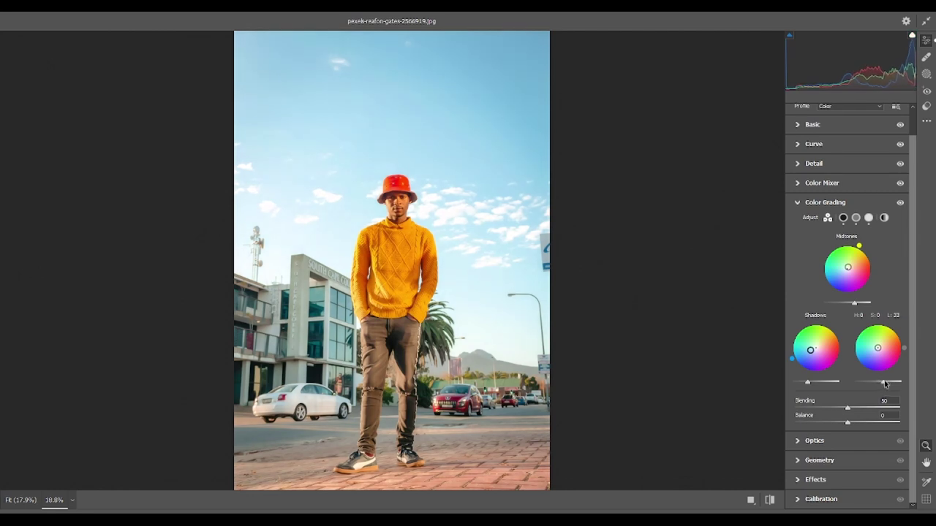
drag(879, 350, 880, 344)
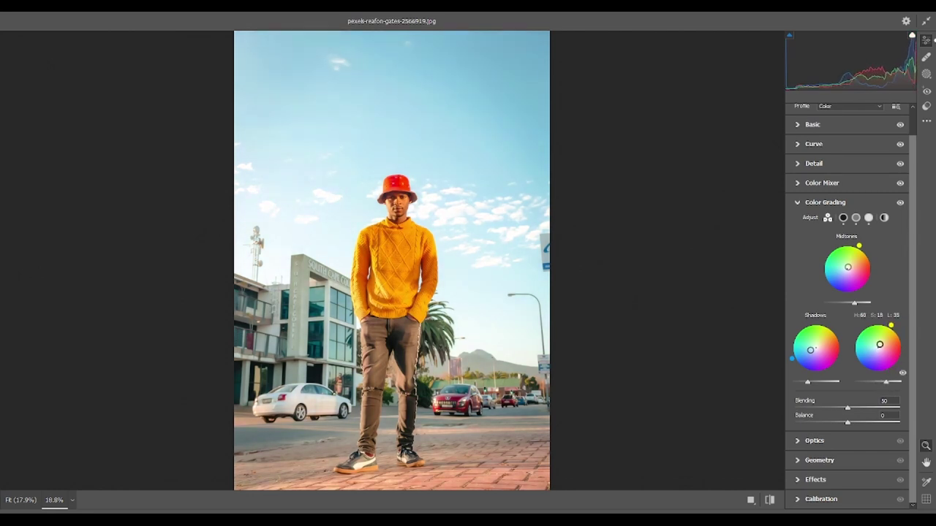
mouse_move(847, 407)
mouse_down()
mouse_move(872, 407)
mouse_move(869, 422)
mouse_move(831, 424)
mouse_up()
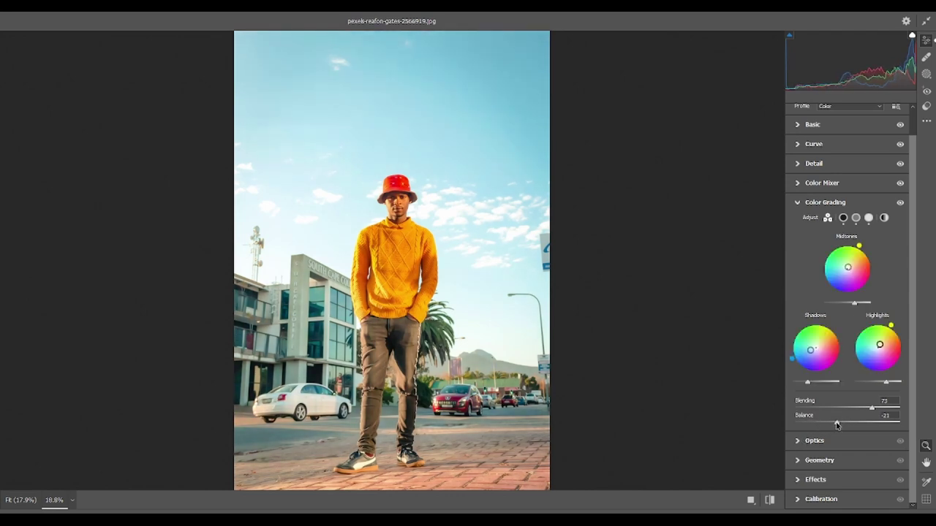
drag(831, 424, 846, 426)
click(841, 440)
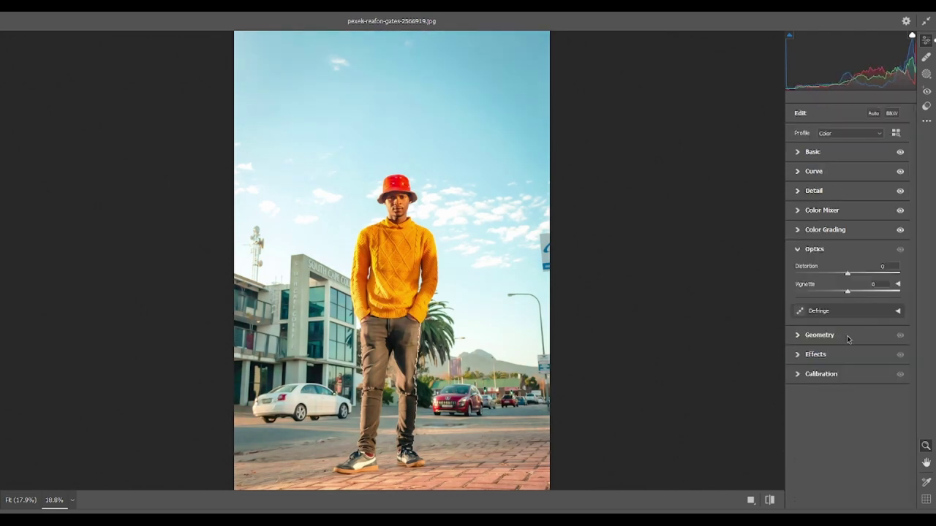
Shift the Red Primary calibration hue to -5 and apply the Camera Raw Filter.
click(797, 372)
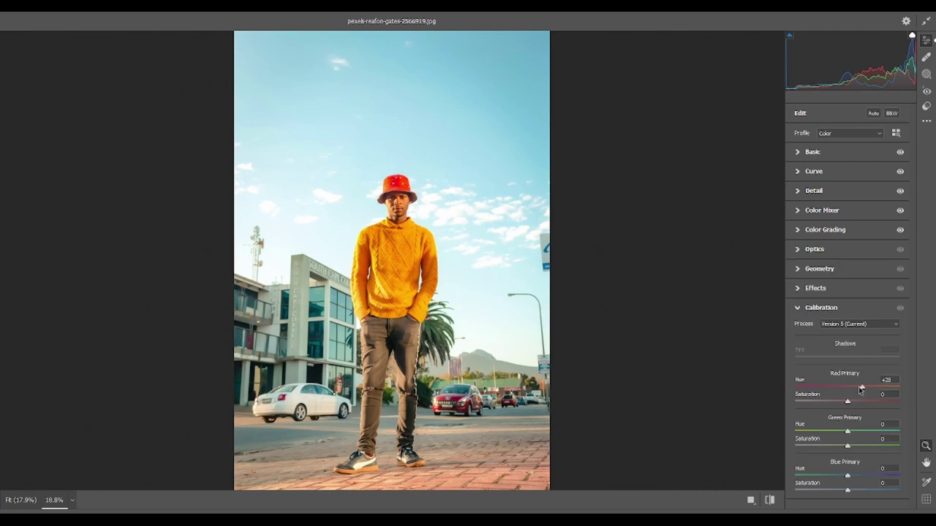
drag(847, 387, 851, 406)
click(884, 513)
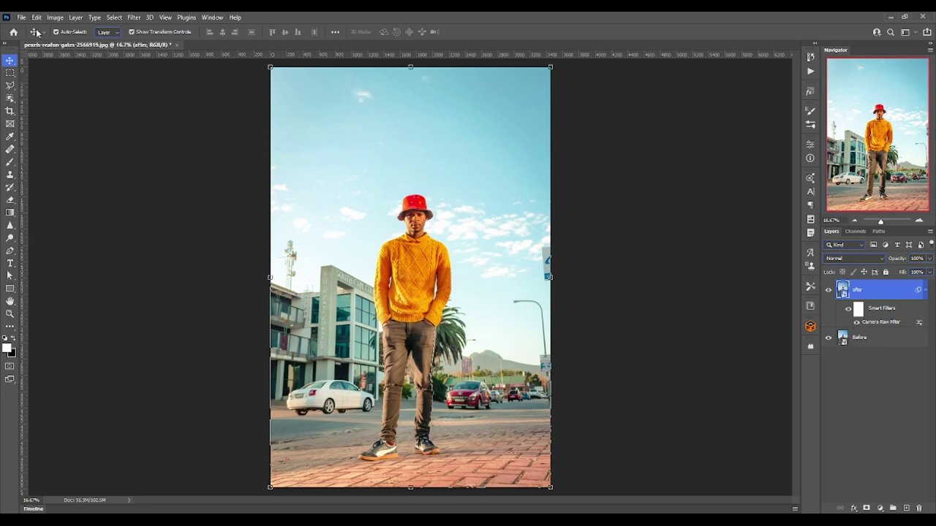
Add a 35mm Prime Lens Flare at 100% brightness to the upper-left sky.
click(134, 17)
mouse_move(145, 179)
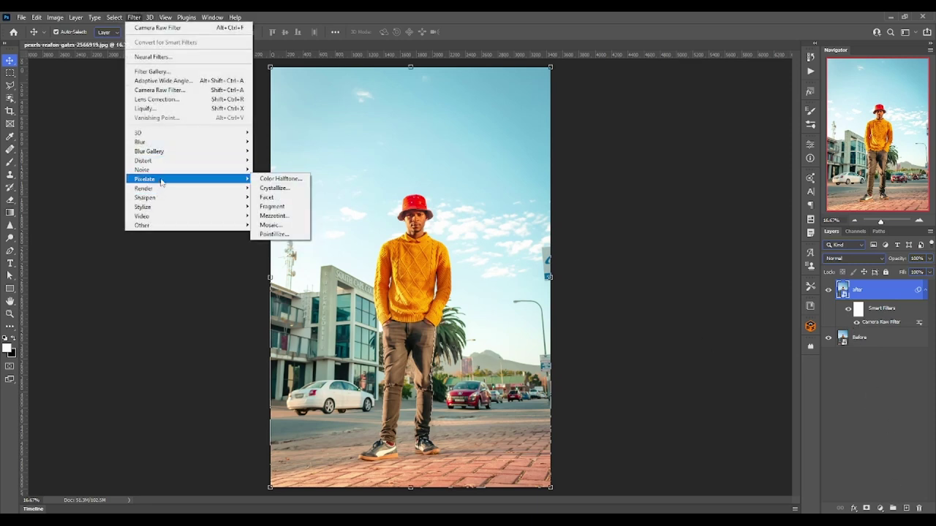
click(285, 246)
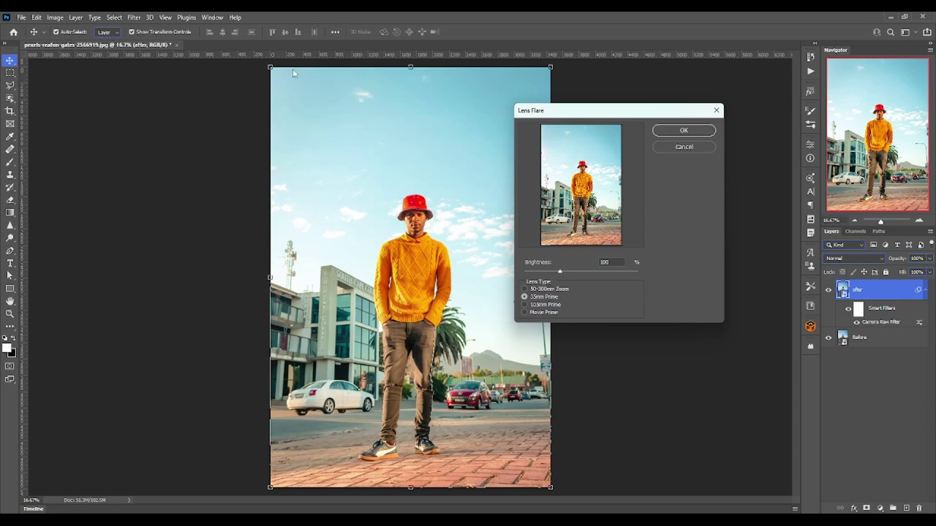
click(677, 135)
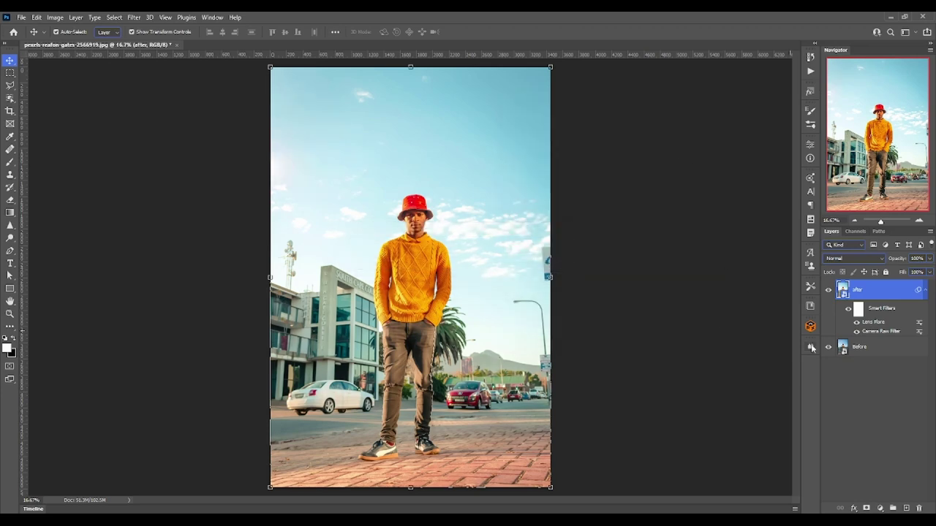
click(37, 17)
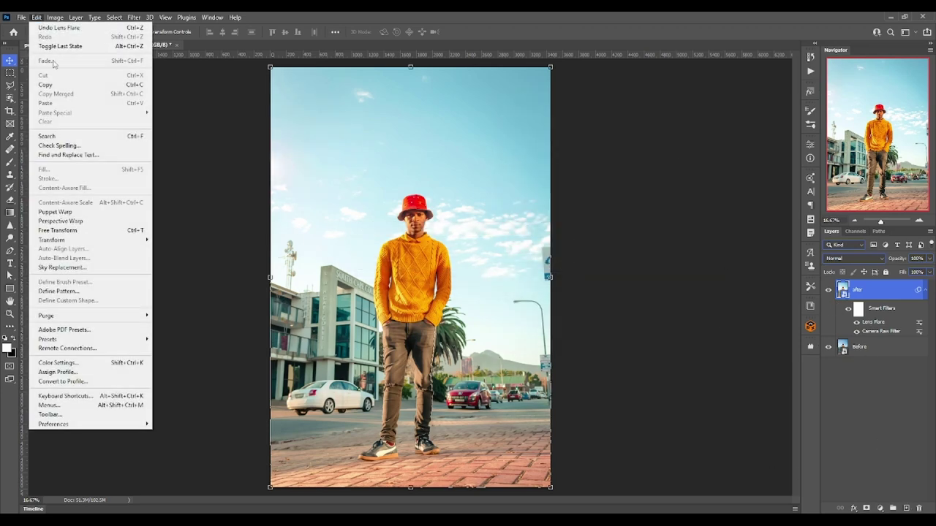
Choose the pink sunset Sky Replacement preset and flip it horizontally.
click(62, 268)
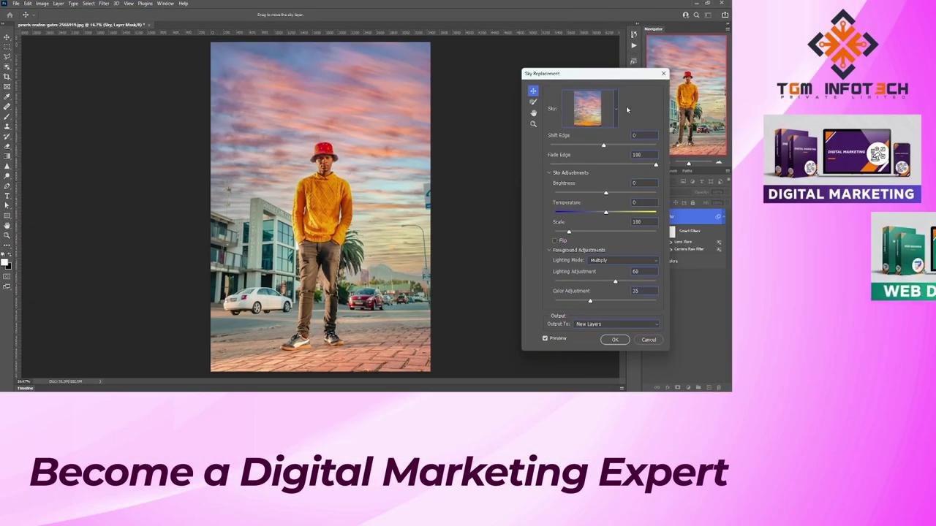
click(617, 110)
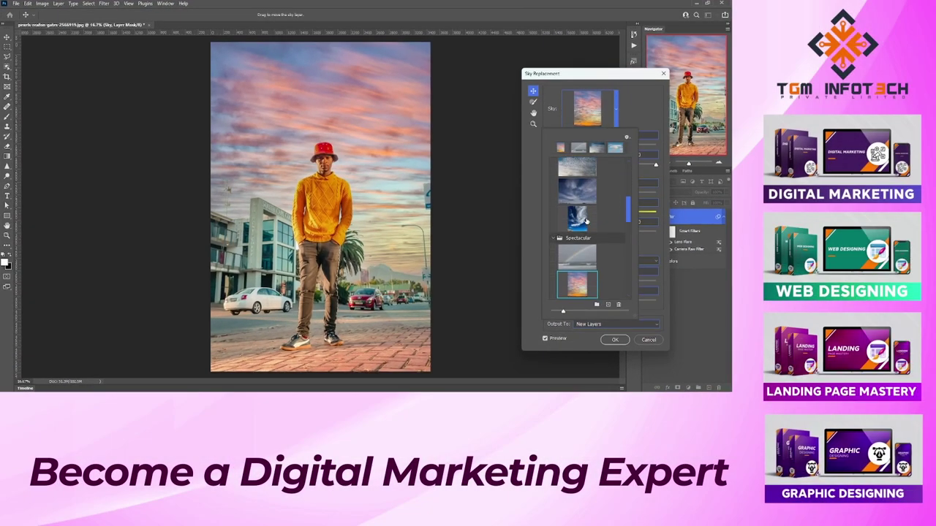
scroll(586, 221, down, 3)
click(651, 125)
click(554, 240)
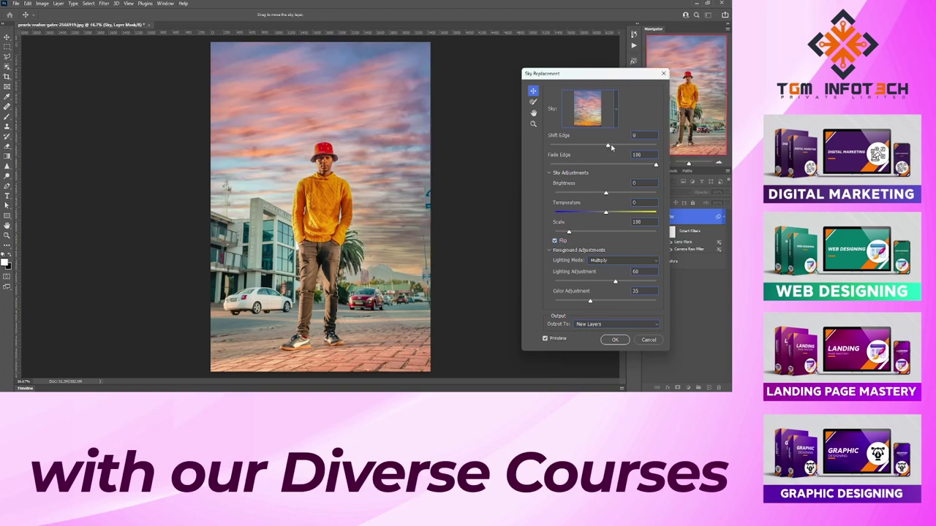
Set Shift Edge -24, Scale 169 and foreground lighting 25, then apply the sky replacement.
mouse_move(608, 147)
mouse_down()
mouse_move(620, 147)
mouse_move(590, 147)
mouse_up()
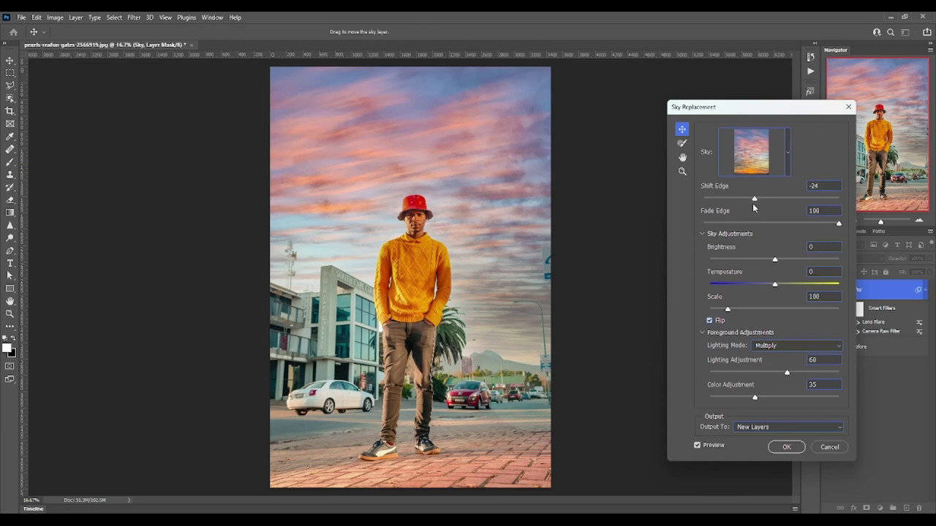
drag(728, 309, 808, 286)
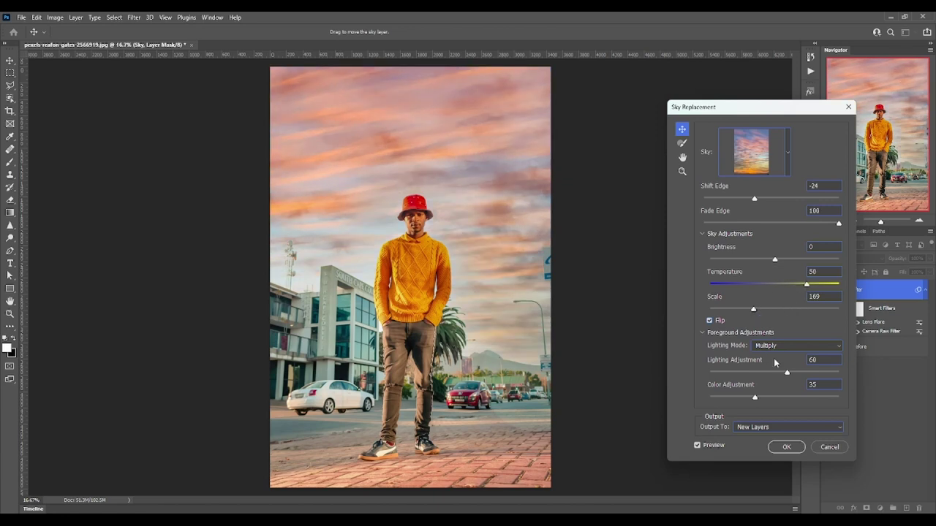
mouse_move(787, 372)
mouse_down()
mouse_move(807, 372)
mouse_move(742, 373)
mouse_move(766, 398)
mouse_move(794, 397)
mouse_up()
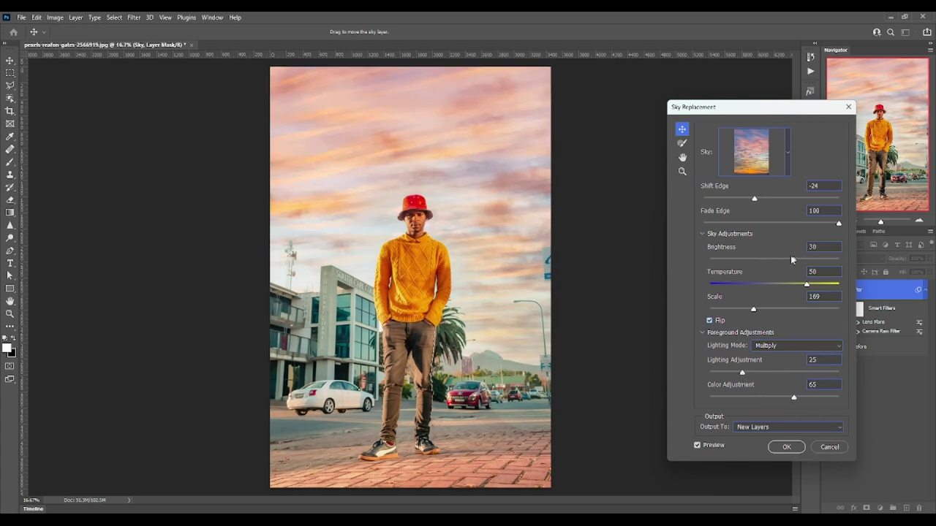
key(ctrl+minus)
click(761, 427)
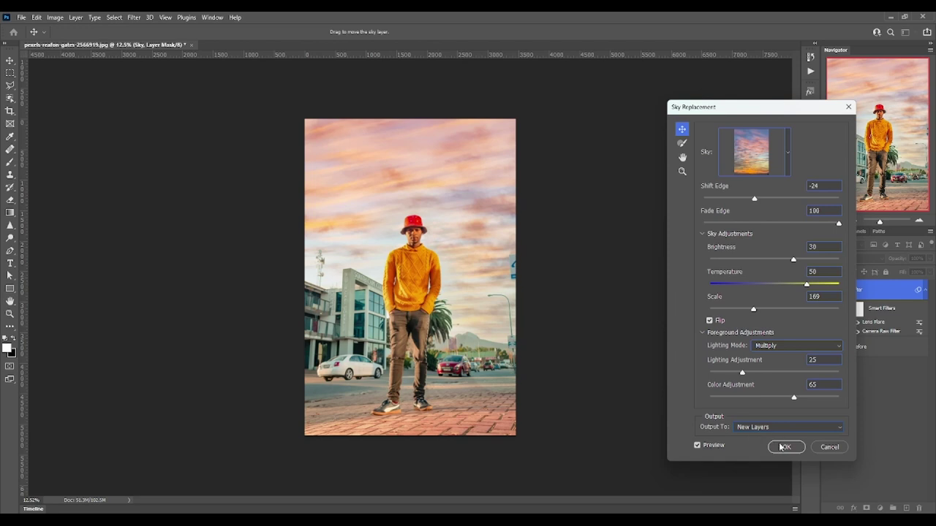
click(784, 447)
scroll(612, 376, down, 2)
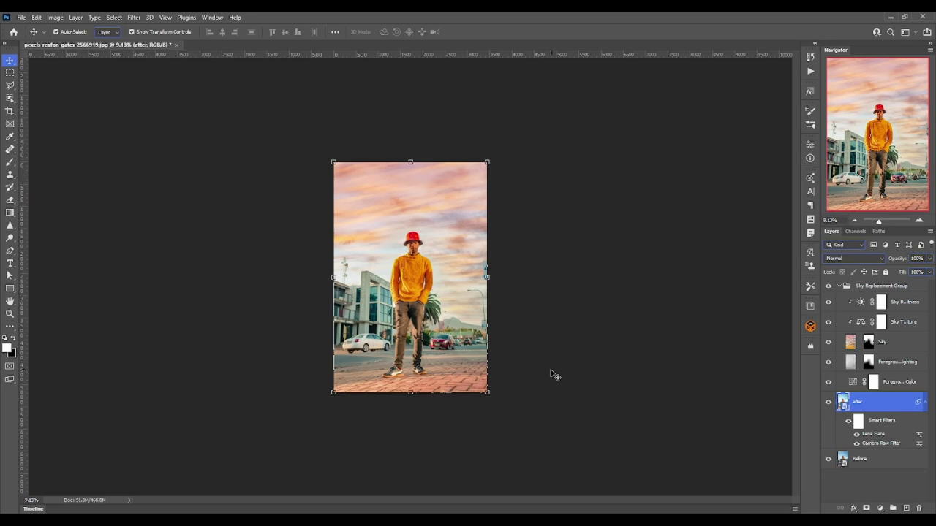
Select the Sky Replacement Group and hide the edits to compare against Before.
scroll(512, 350, up, 2)
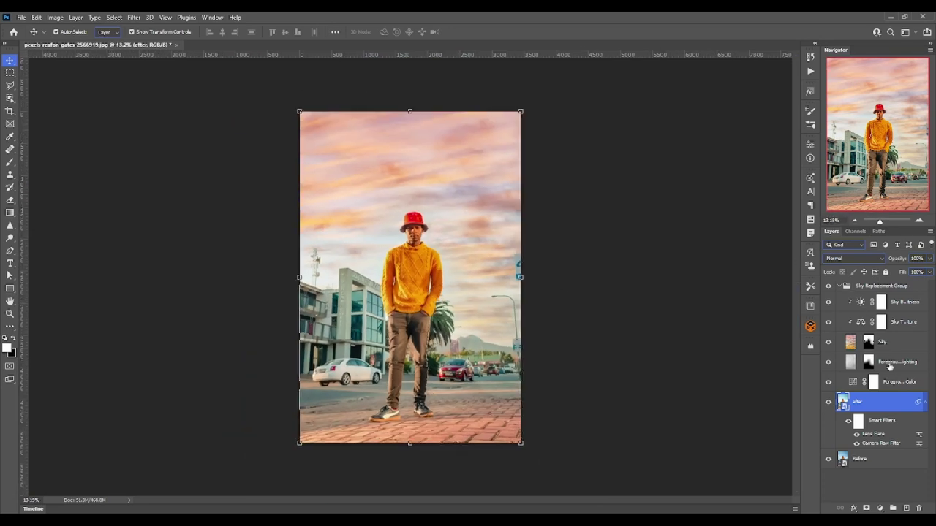
click(865, 286)
click(839, 286)
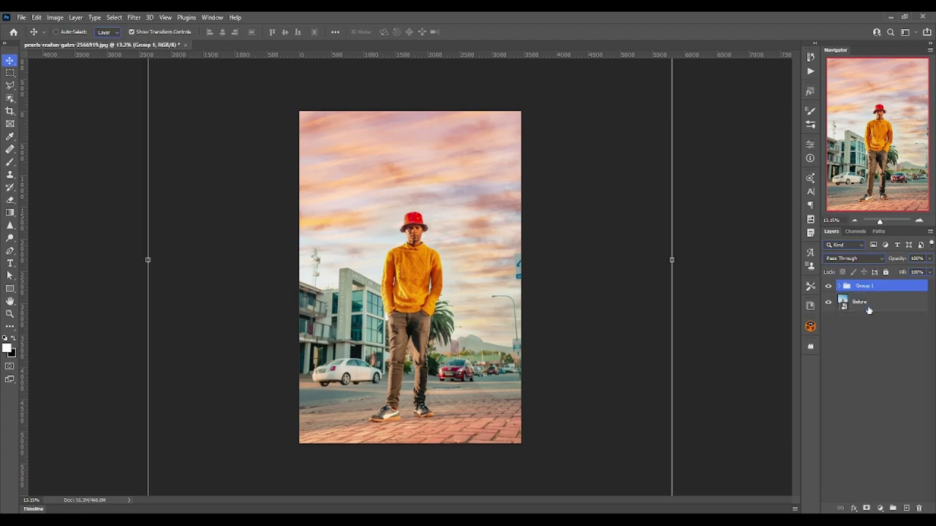